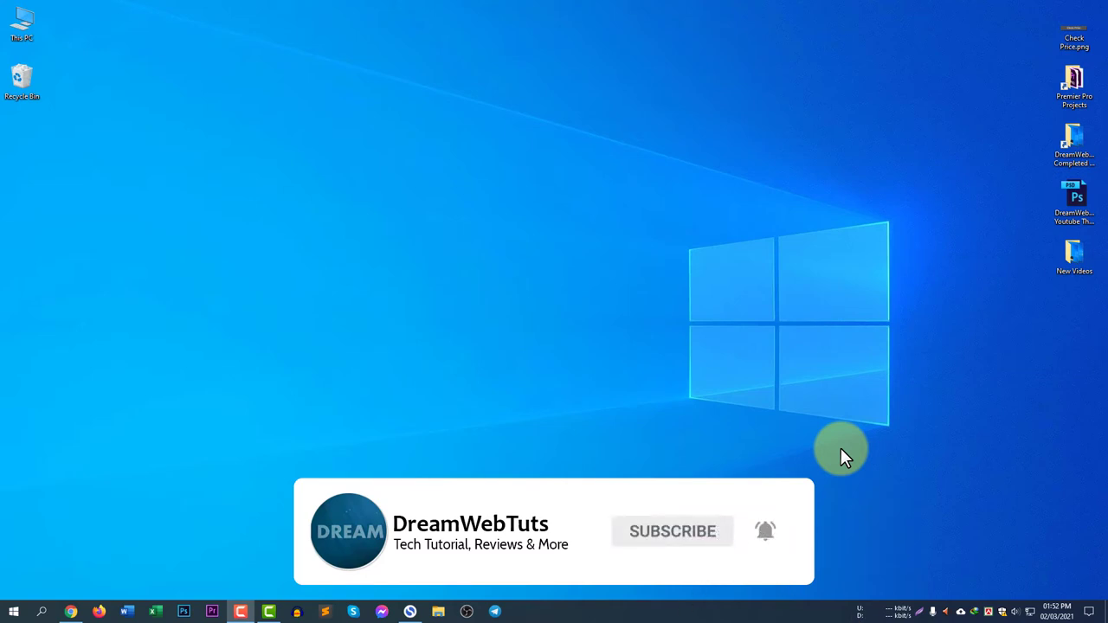
- Search Windows for 'lan' to bring up Language settings as the best match
left_click(41, 611)
type("lang")
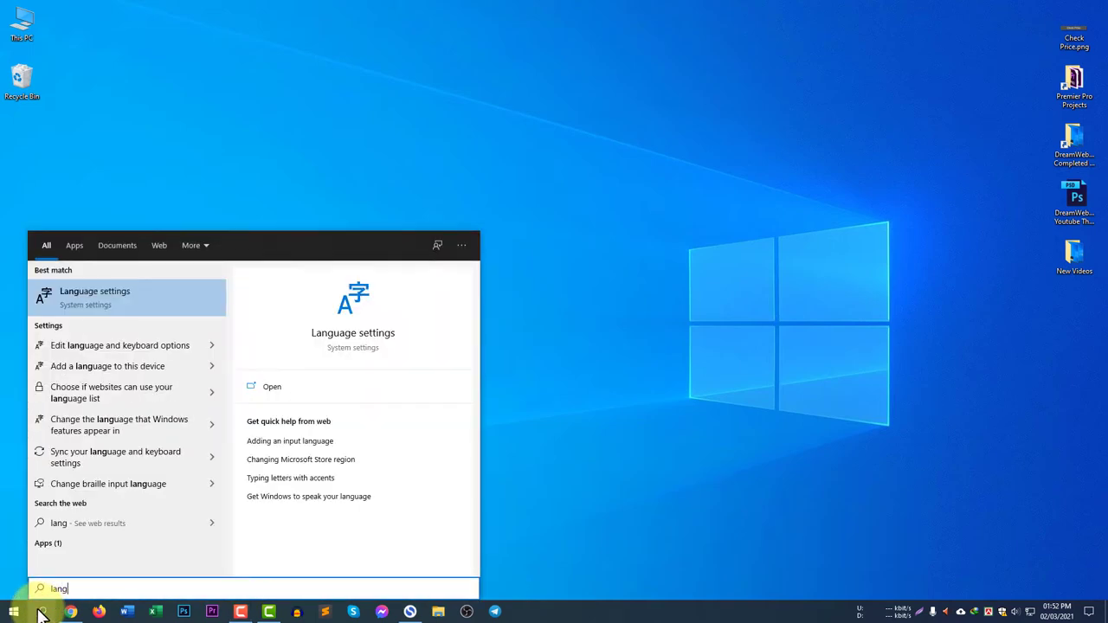
- Open Language settings and set the Windows display language to English (United States)
left_click(128, 292)
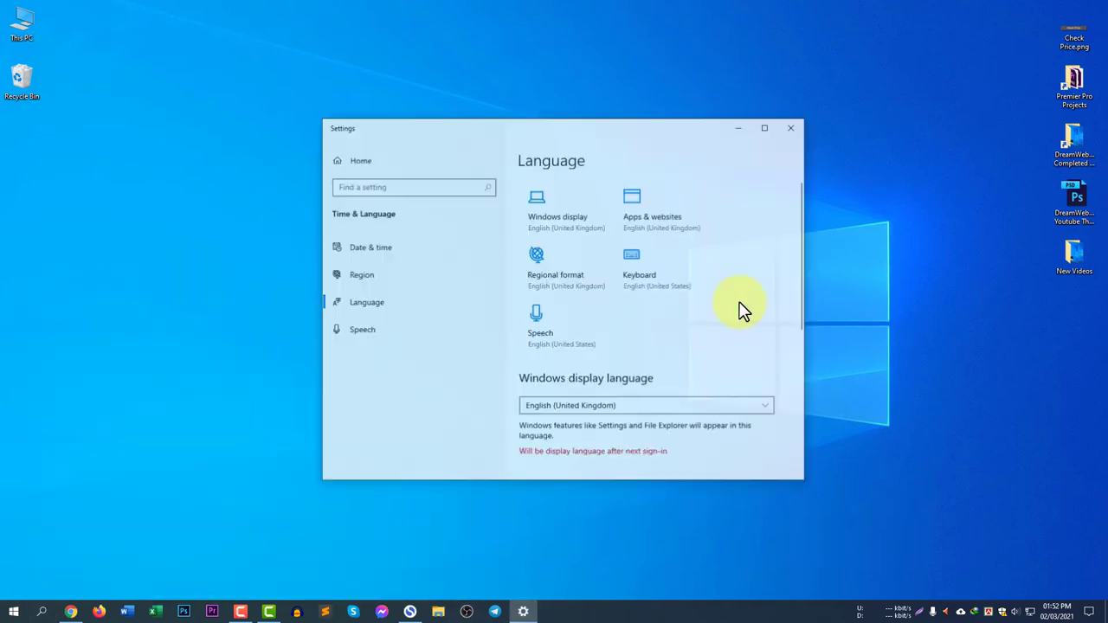
scroll(785, 370, "down", 3)
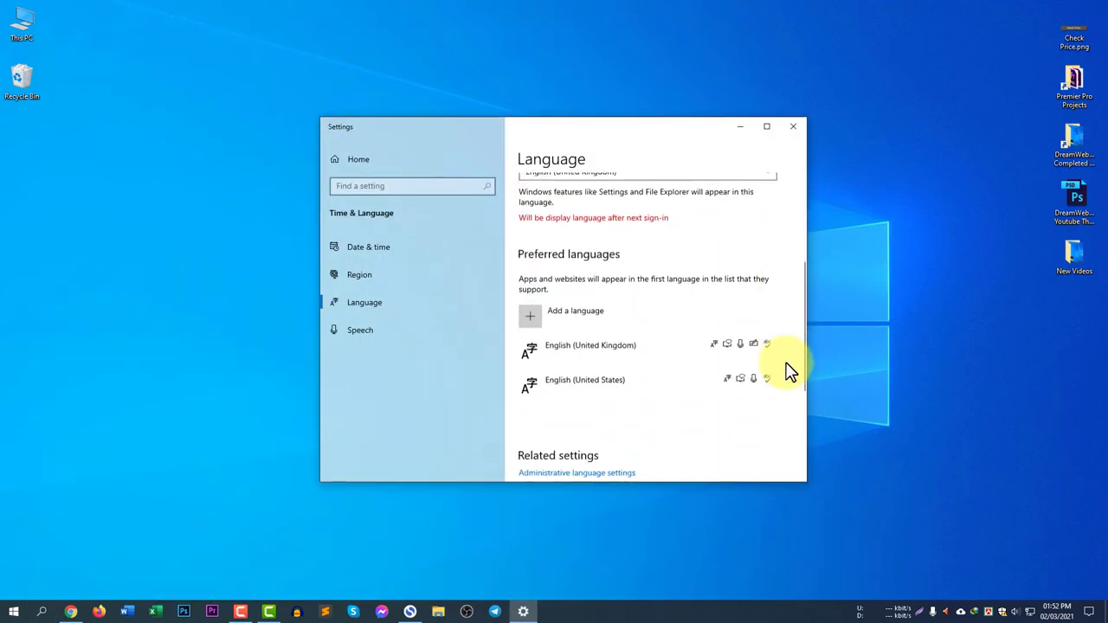
scroll(771, 390, "up", 3)
scroll(766, 396, "down", 2)
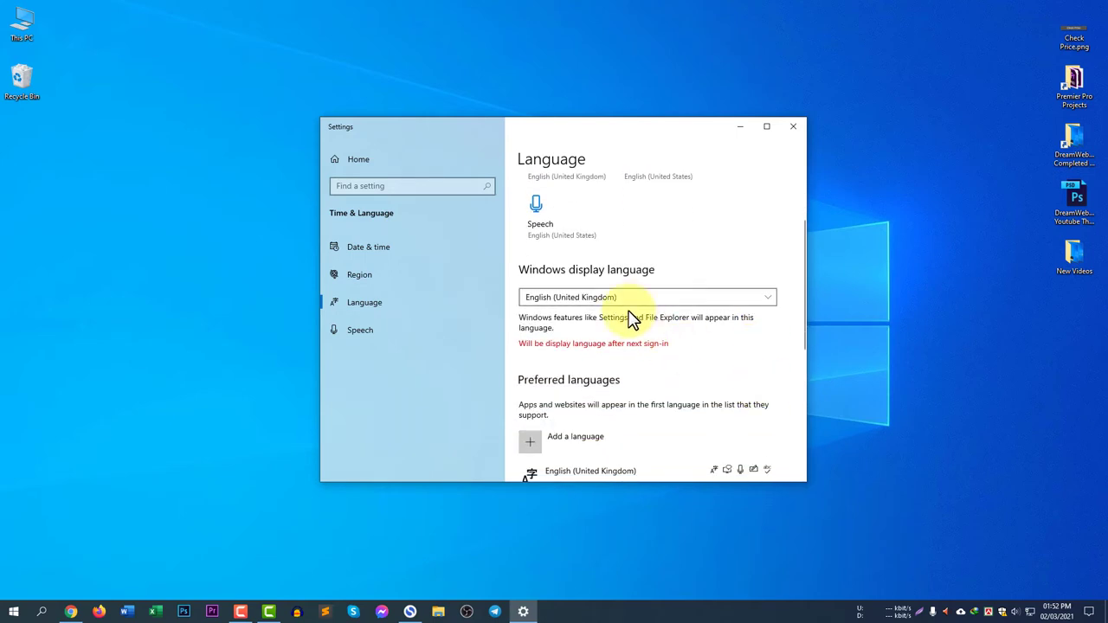
scroll(650, 286, "down", 1)
left_click(643, 245)
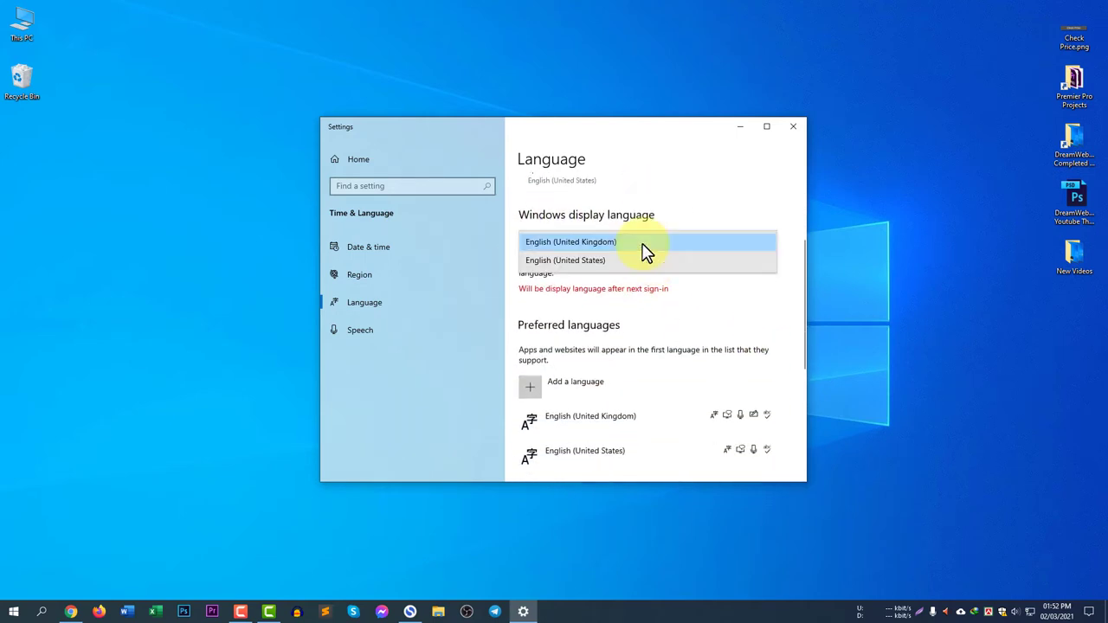
left_click(631, 260)
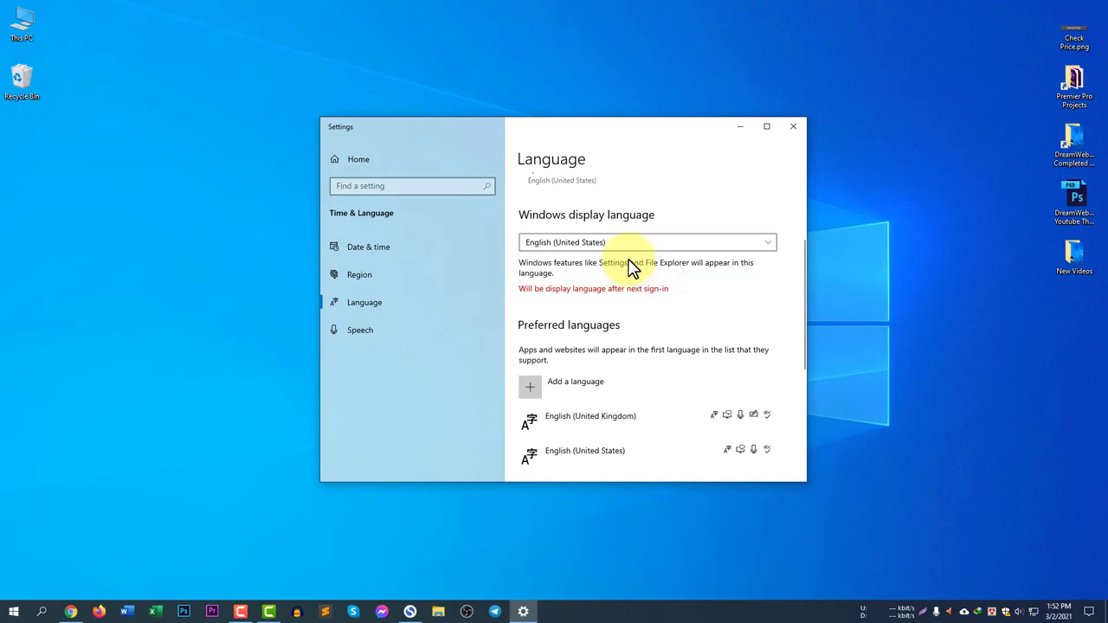
scroll(698, 307, "down", 1)
scroll(749, 363, "up", 3)
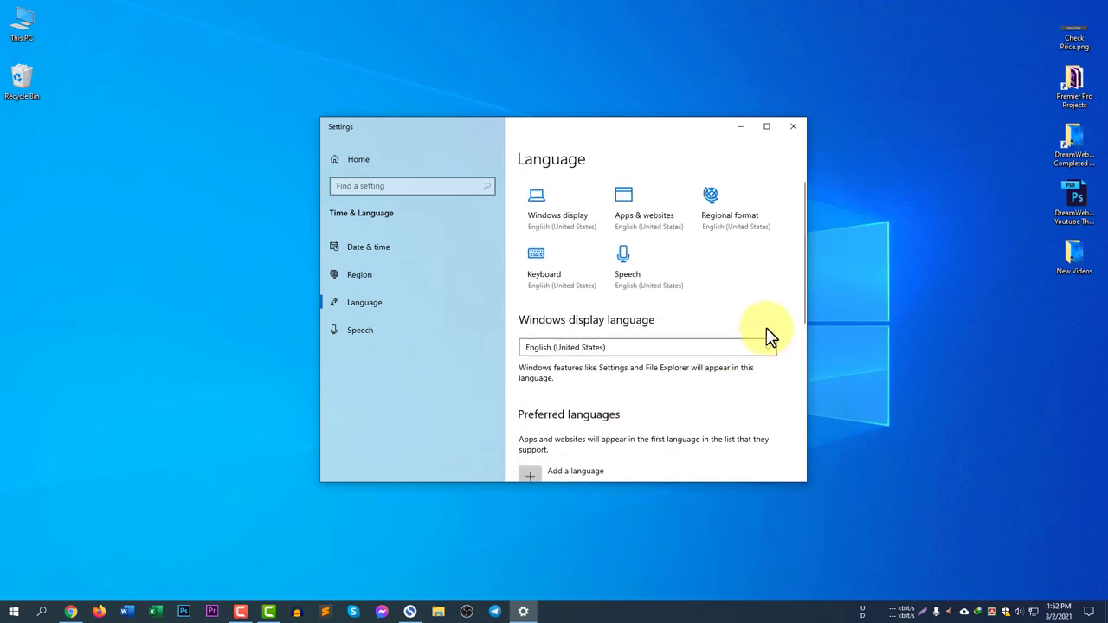
scroll(790, 344, "down", 3)
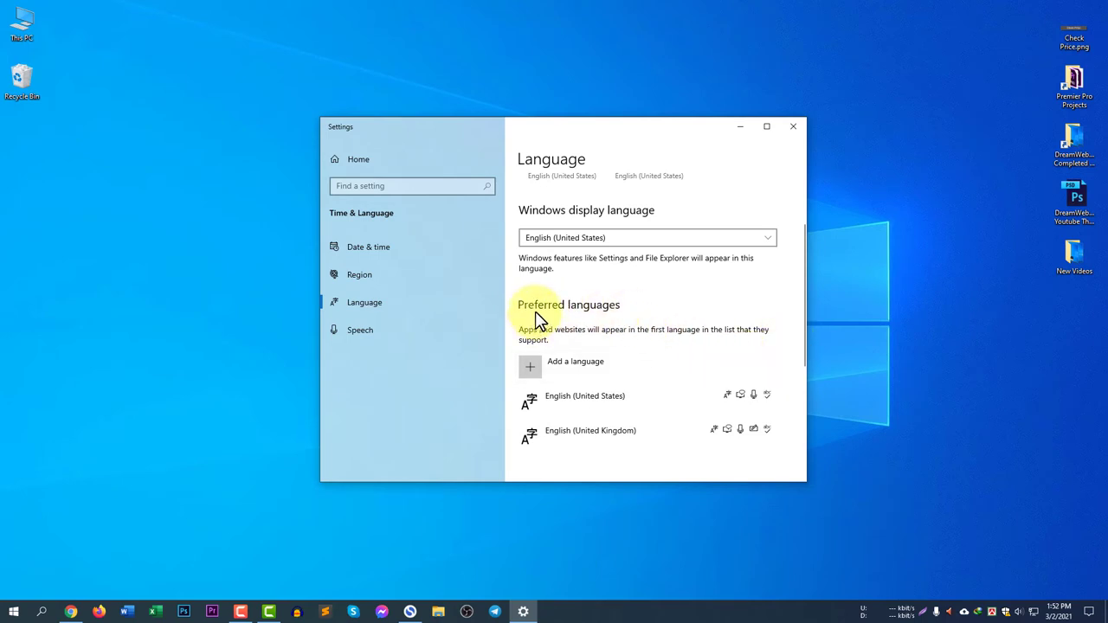
scroll(645, 329, "down", 2)
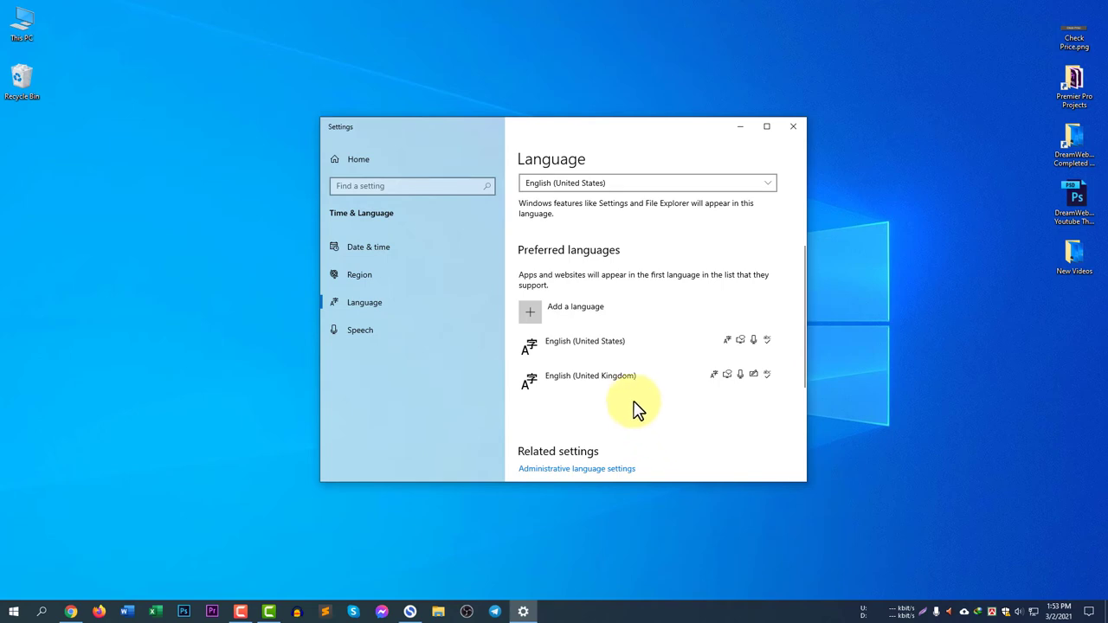
- Add Arabic (Bahrain) as a preferred language and install it with its language features
left_click(591, 311)
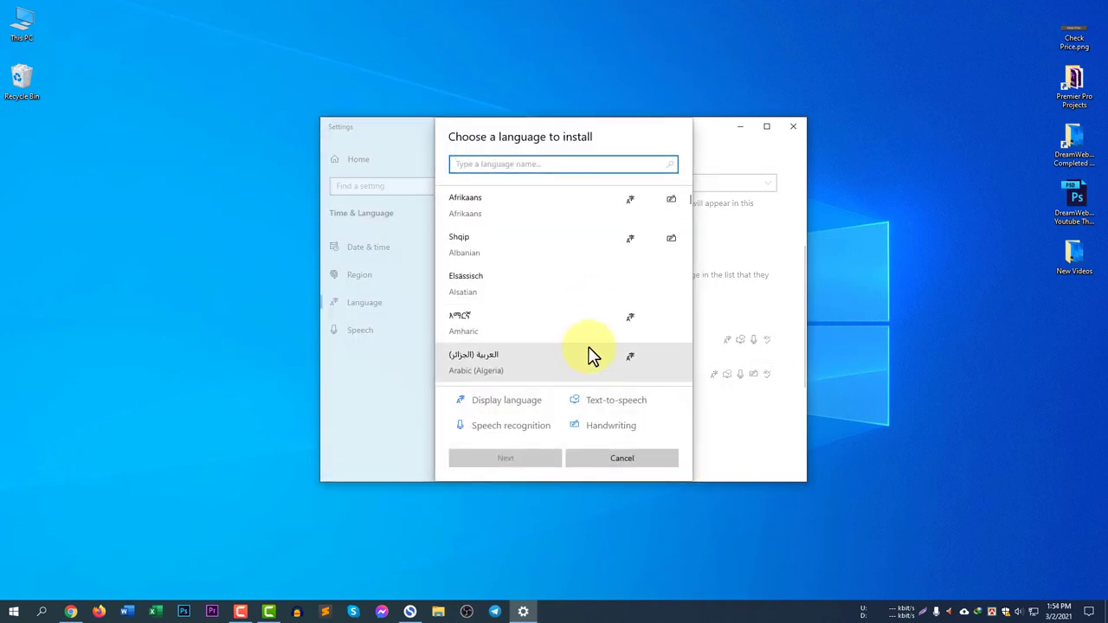
scroll(582, 320, "down", 1)
scroll(580, 321, "down", 3)
scroll(579, 322, "up", 1)
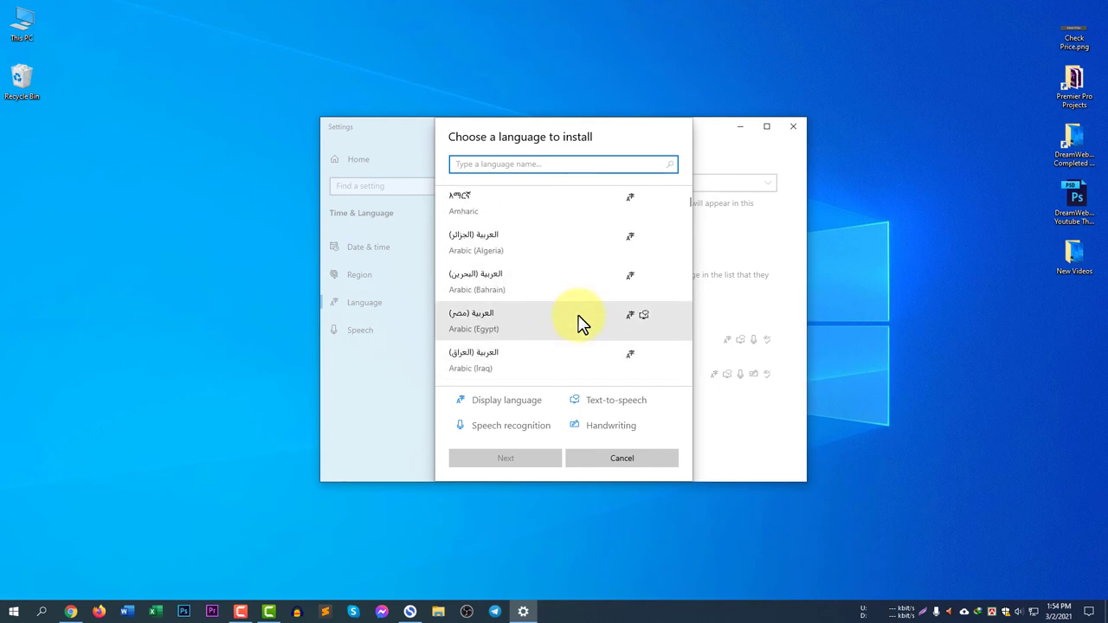
left_click(540, 279)
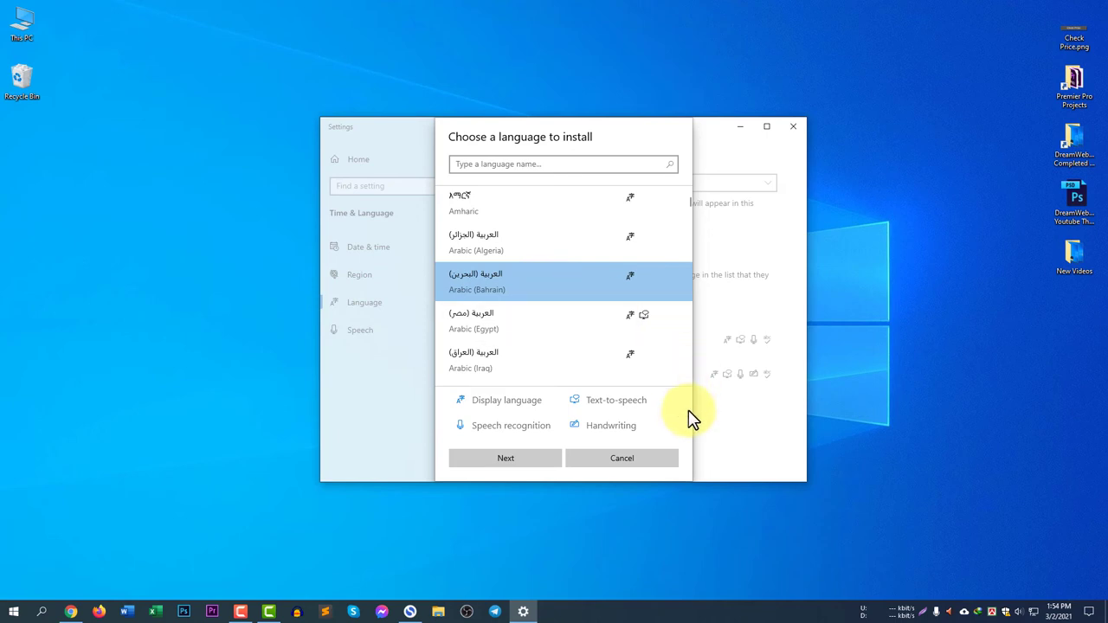
left_click(531, 459)
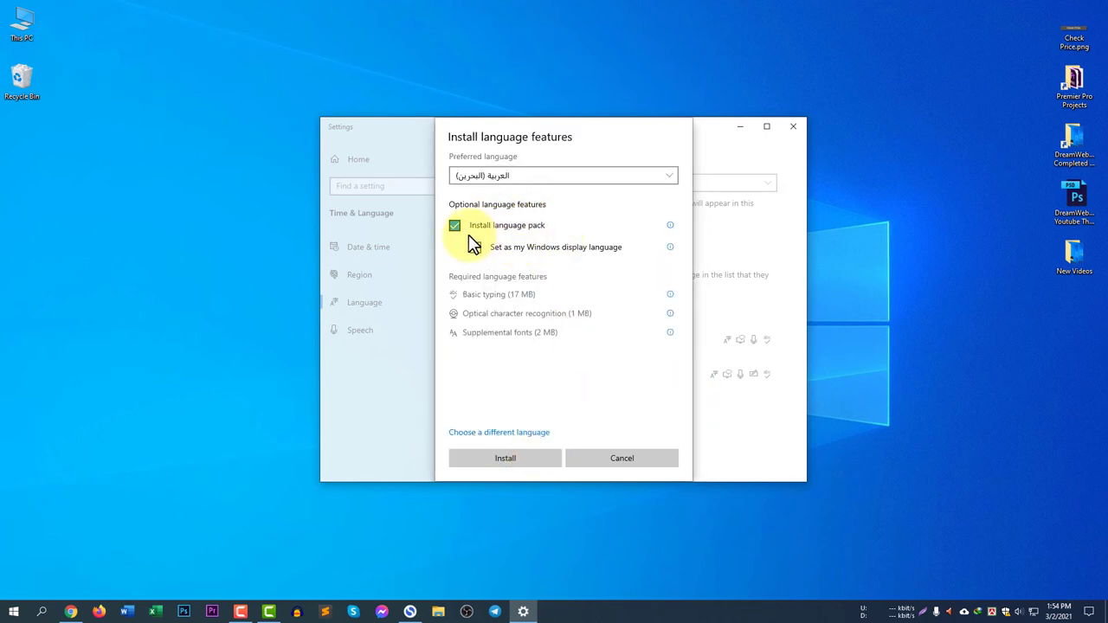
left_click(529, 463)
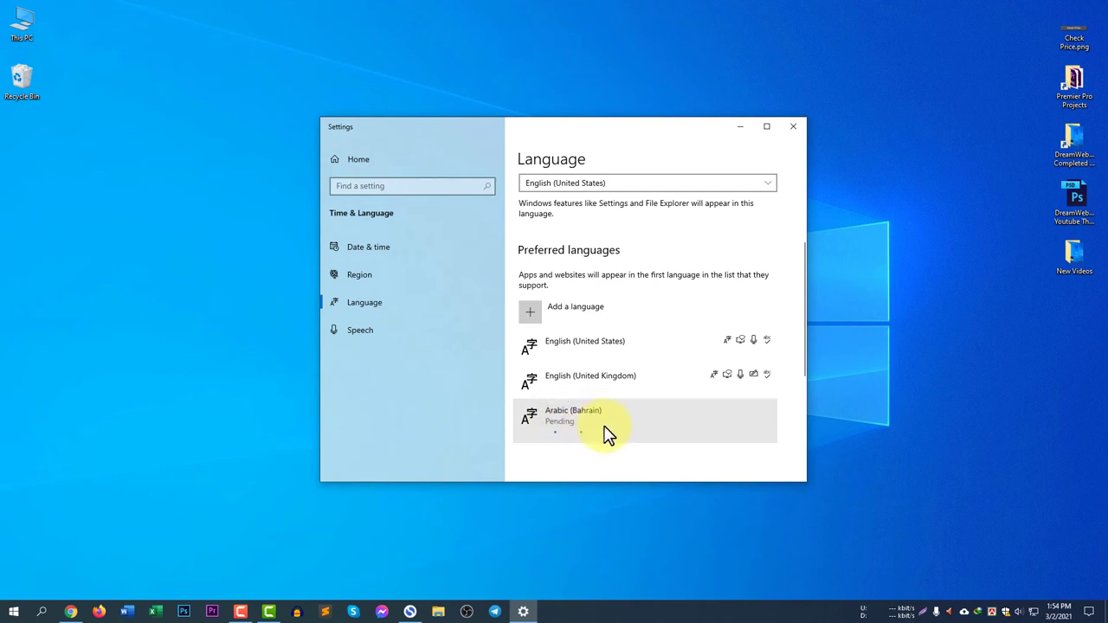
- Remove Arabic (Bahrain), leaving English (United States) and English (United Kingdom) as preferred languages
scroll(630, 416, "down", 1)
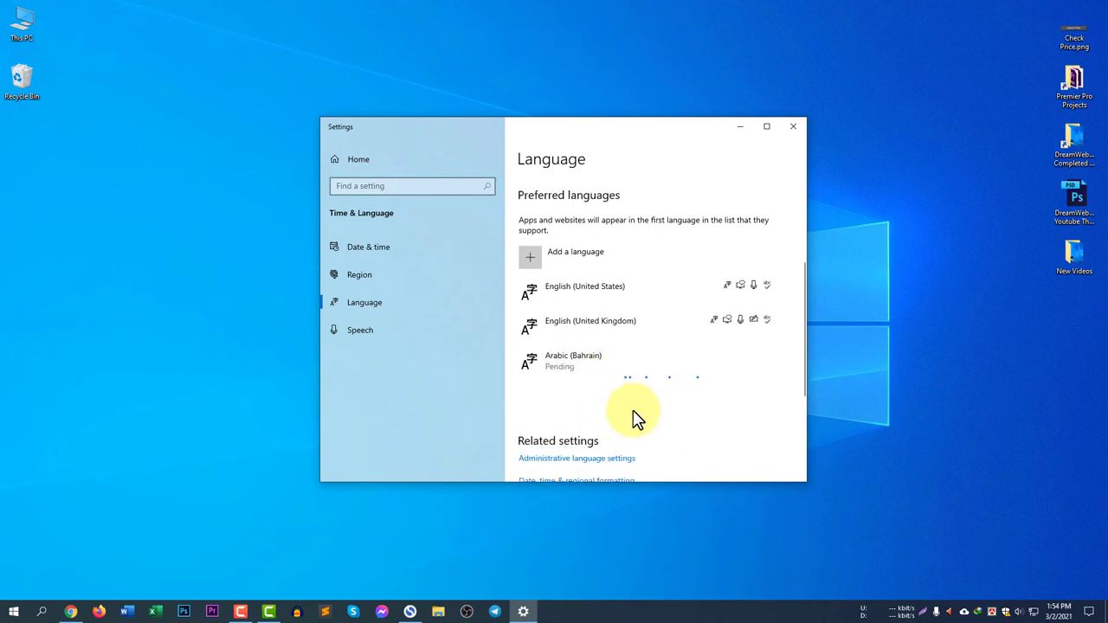
scroll(633, 413, "up", 1)
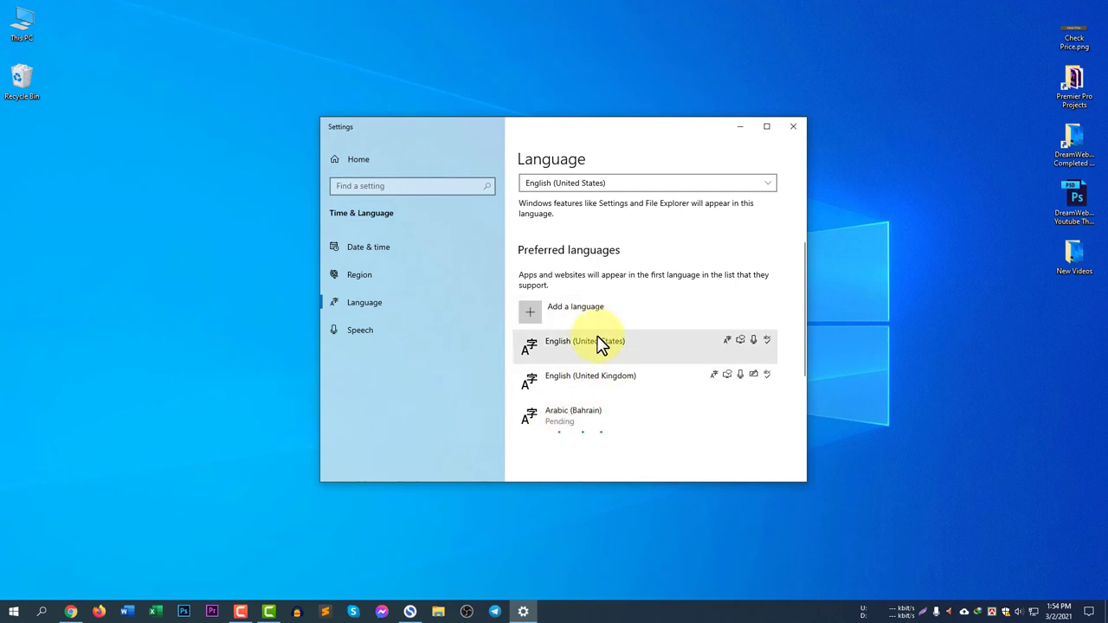
left_click(616, 414)
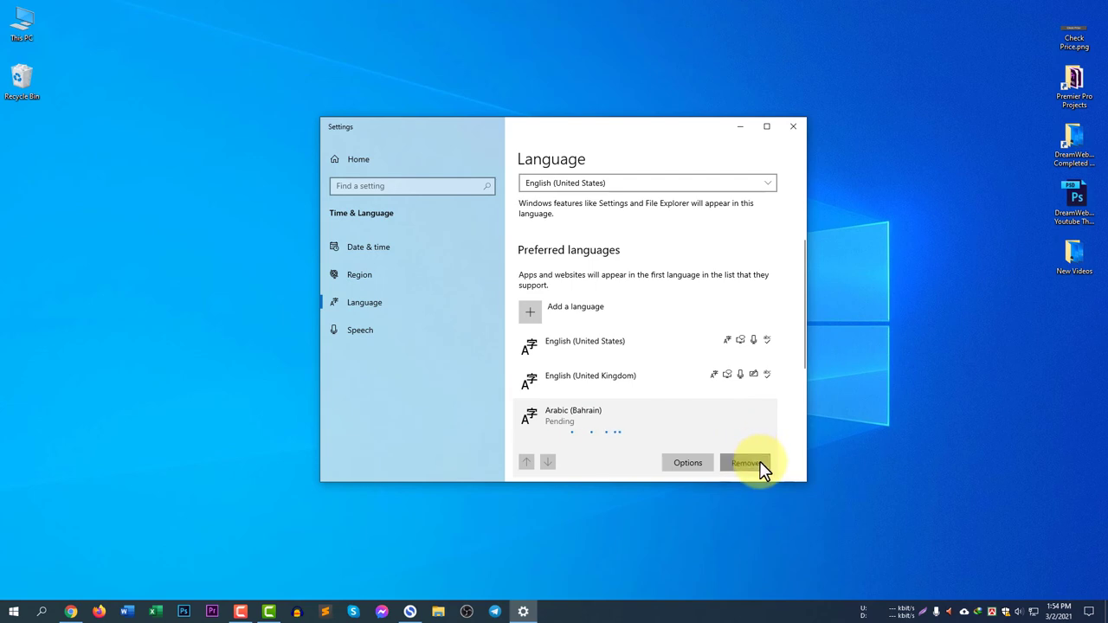
left_click(746, 463)
scroll(715, 421, "down", 1)
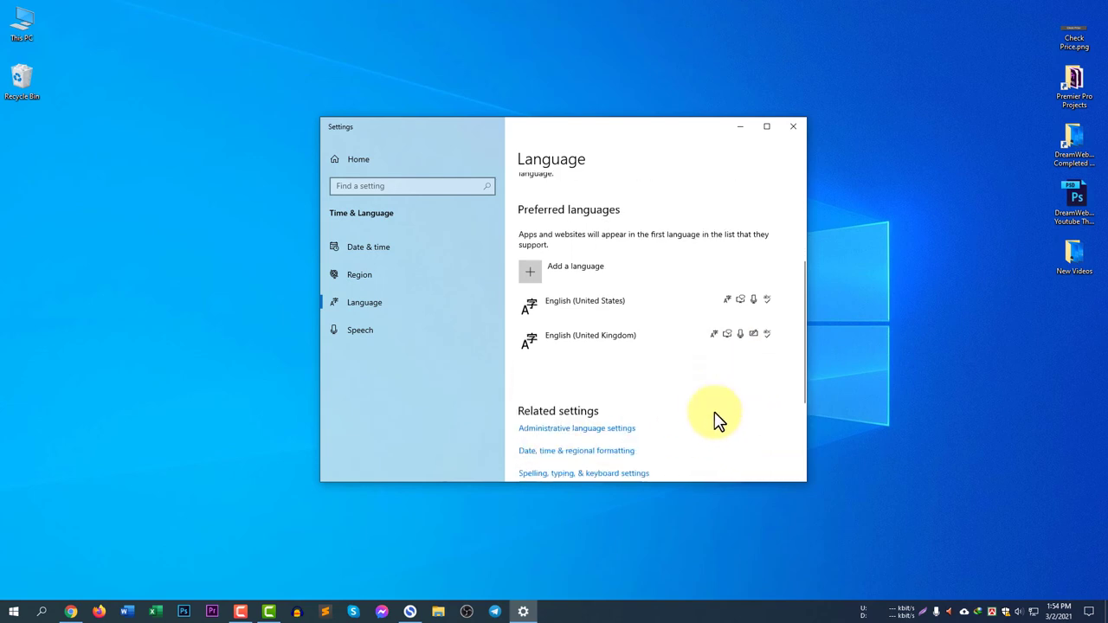
scroll(715, 420, "up", 5)
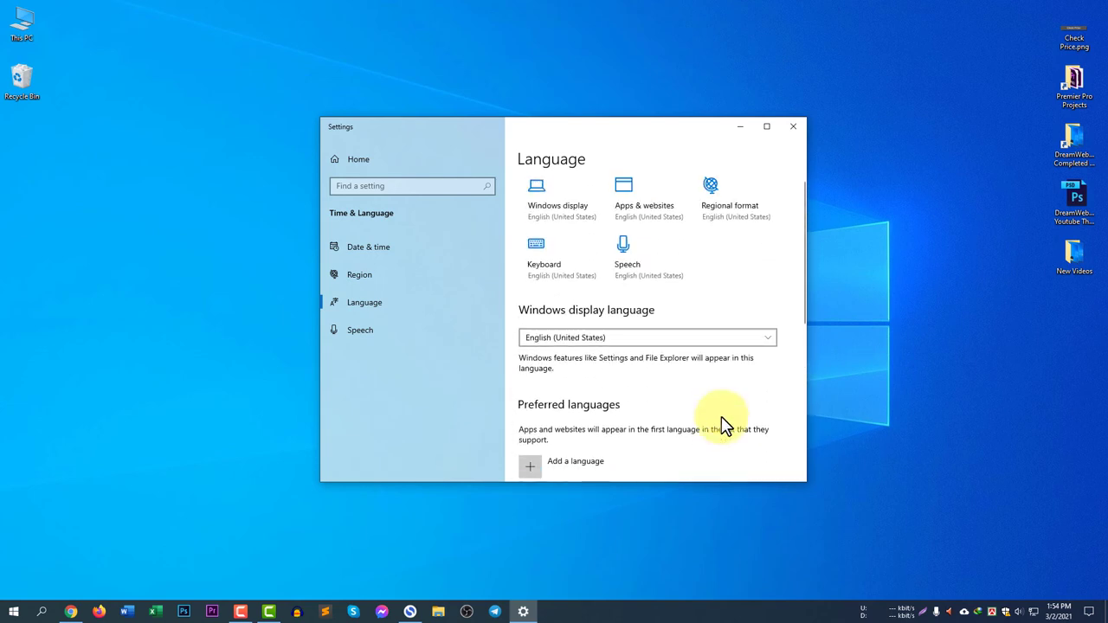
- Switch the display language to English (United Kingdom) and postpone signing out until later
scroll(725, 424, "down", 1)
left_click(701, 292)
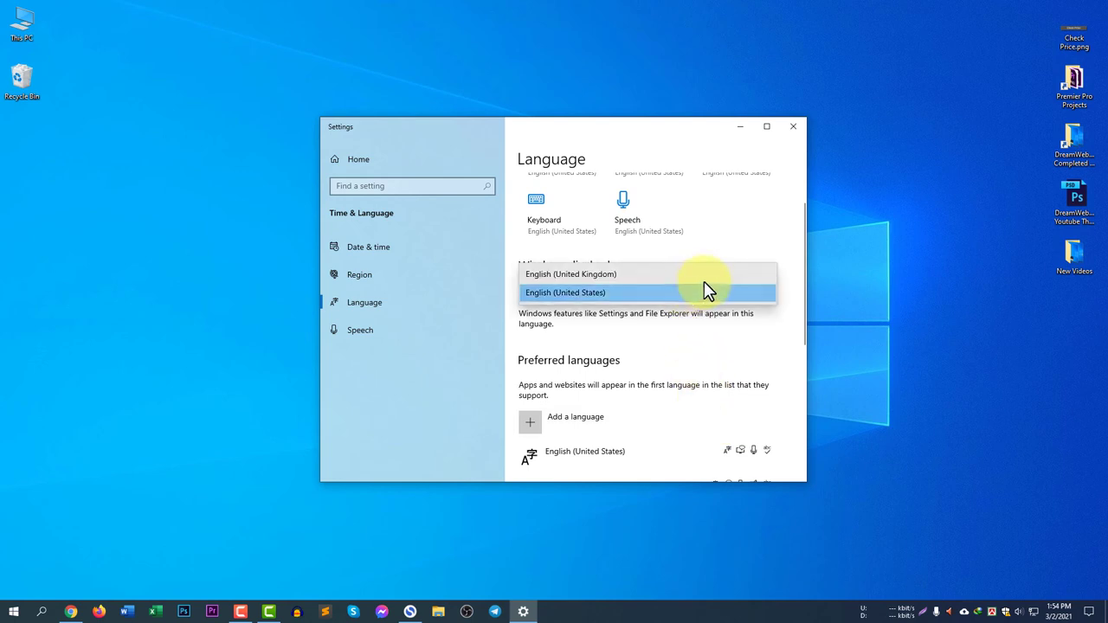
left_click(795, 290)
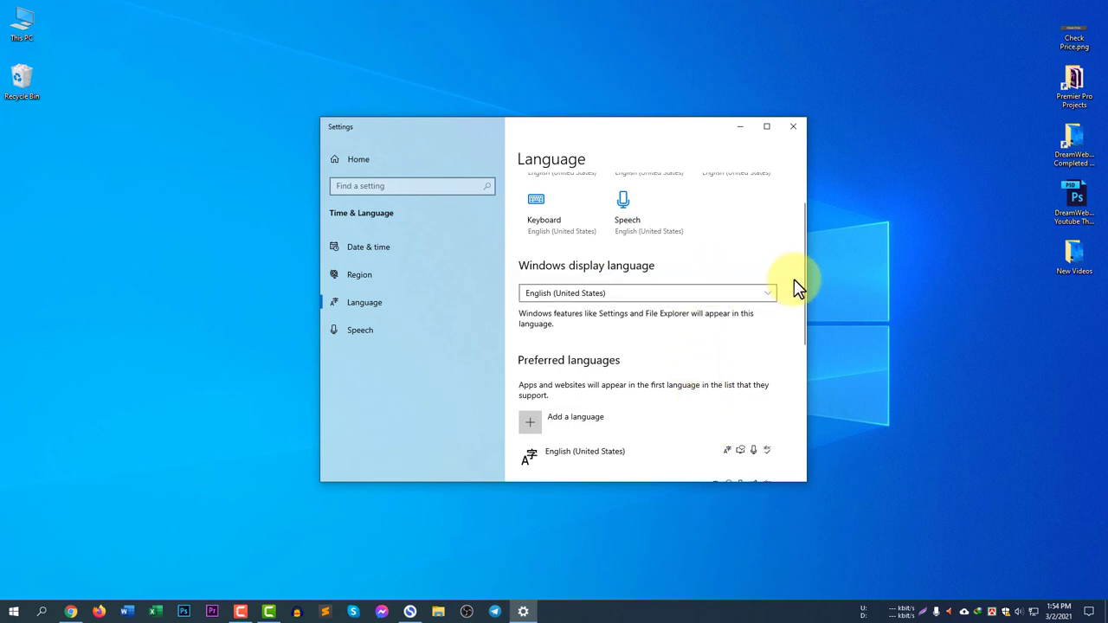
key("Up")
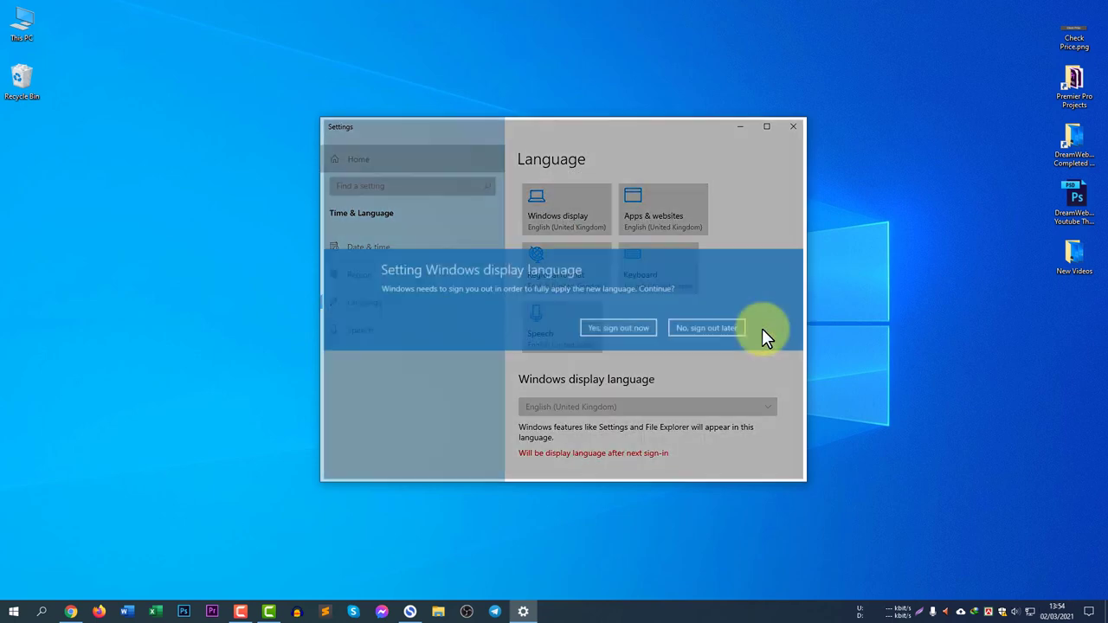
left_click(718, 331)
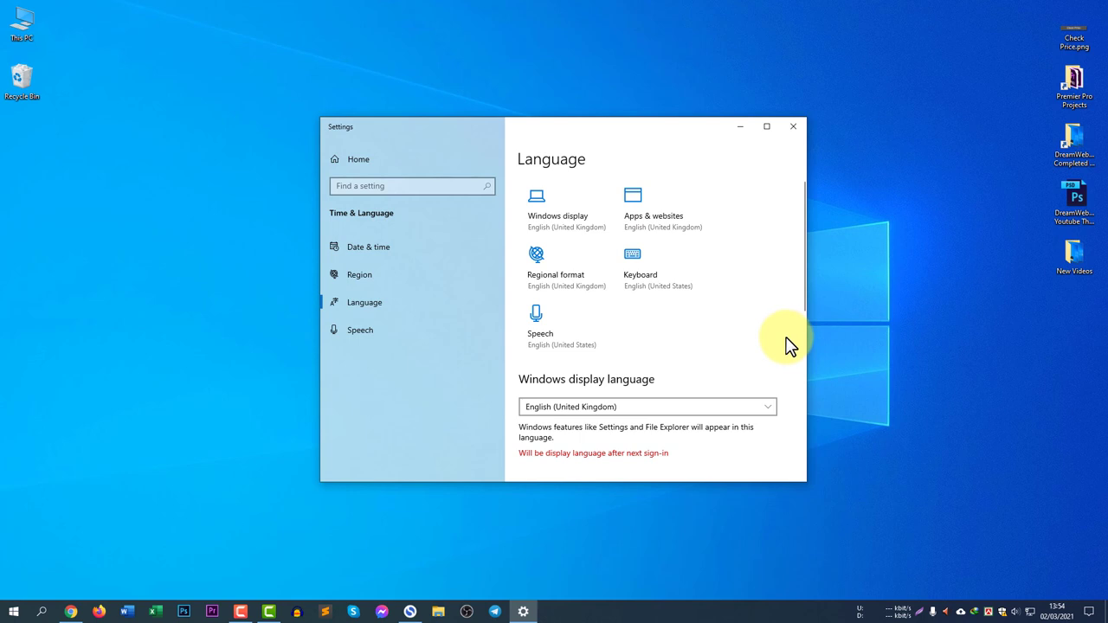
scroll(786, 344, "down", 2)
scroll(784, 343, "up", 2)
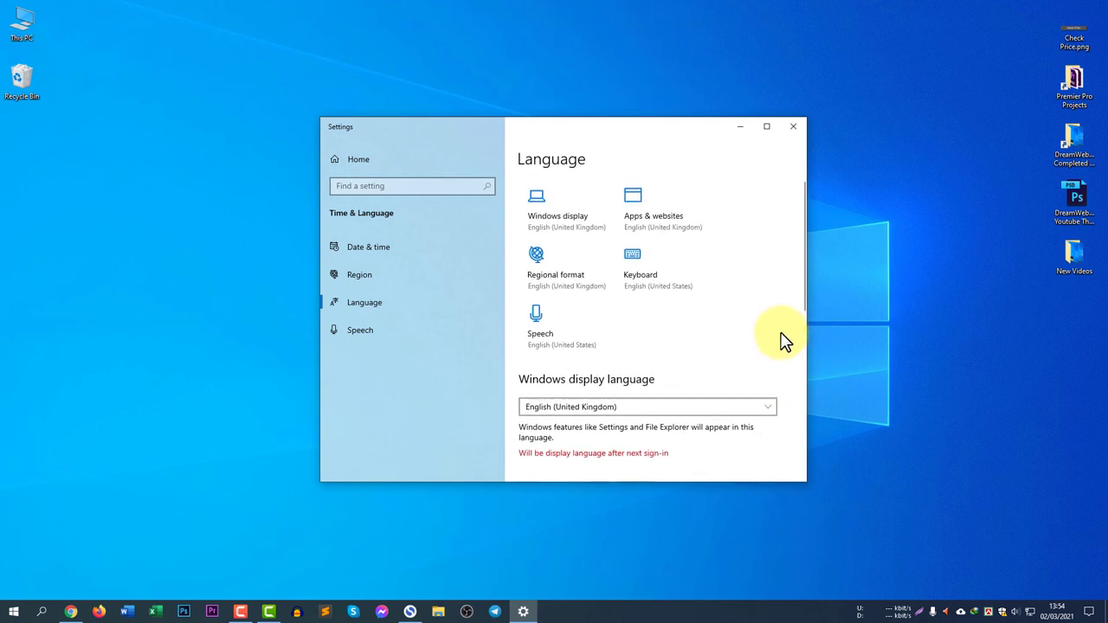
- In Keyboard settings, keep English (United States) - US as the default input method override
left_click(664, 281)
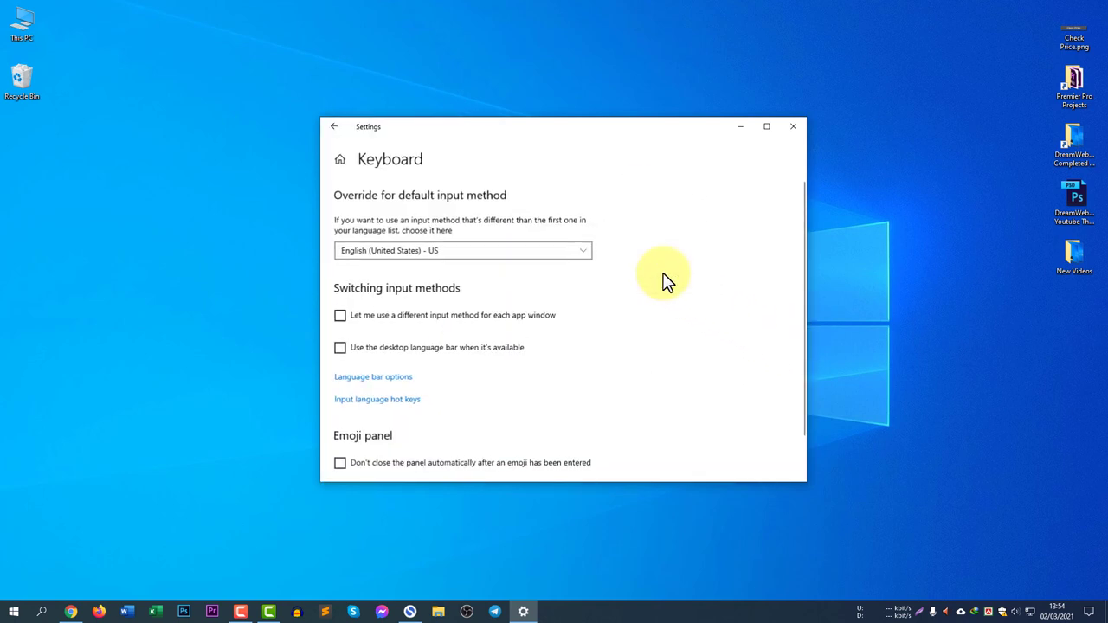
left_click(467, 258)
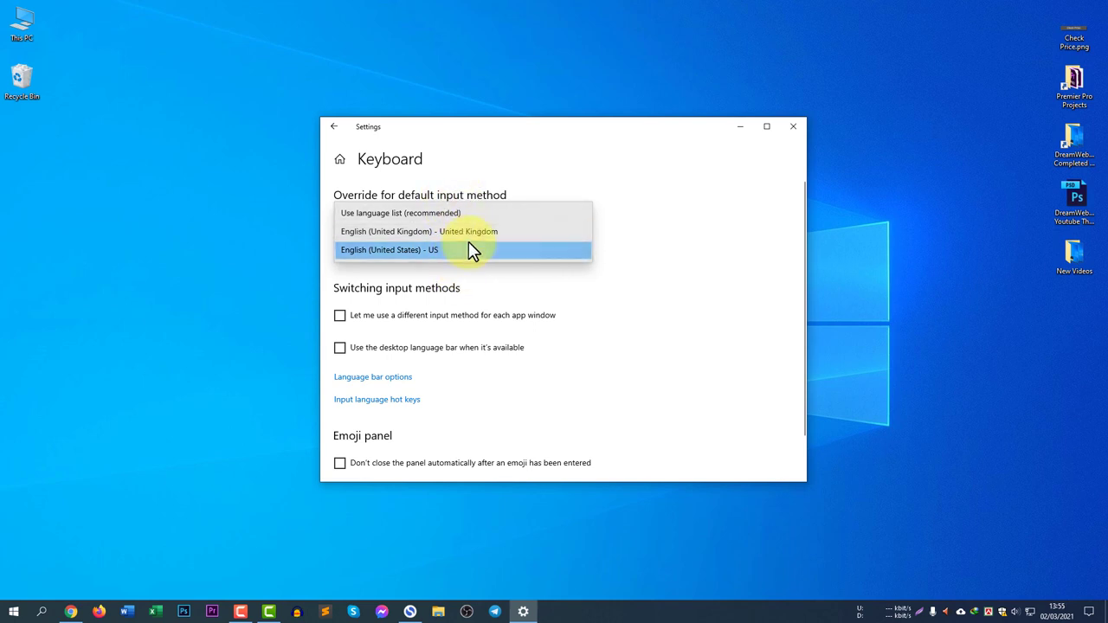
left_click(630, 342)
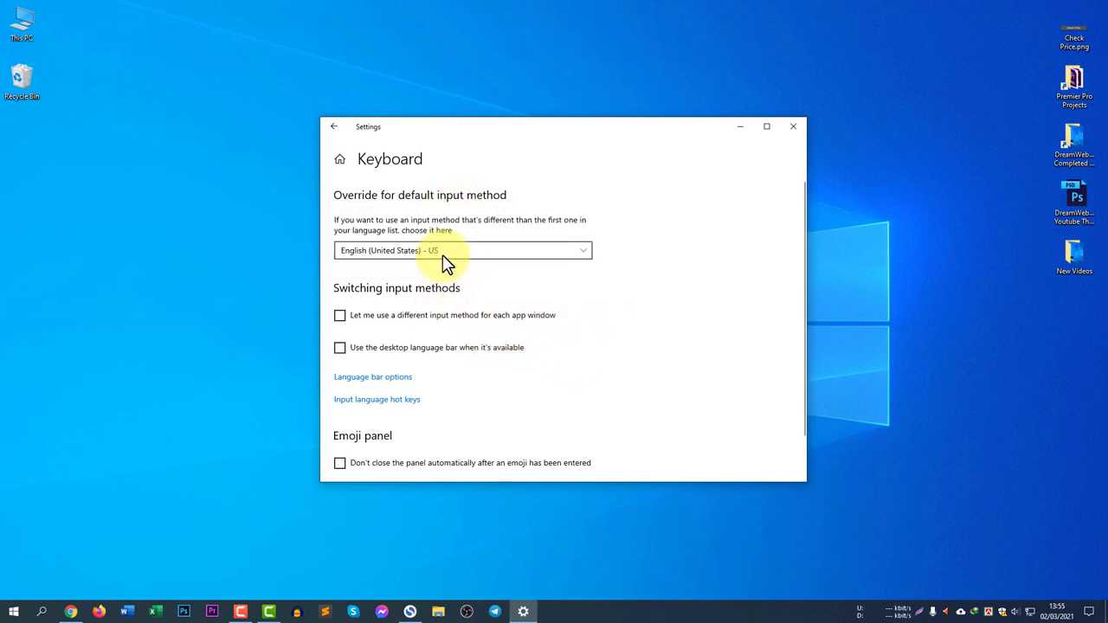
left_click(489, 249)
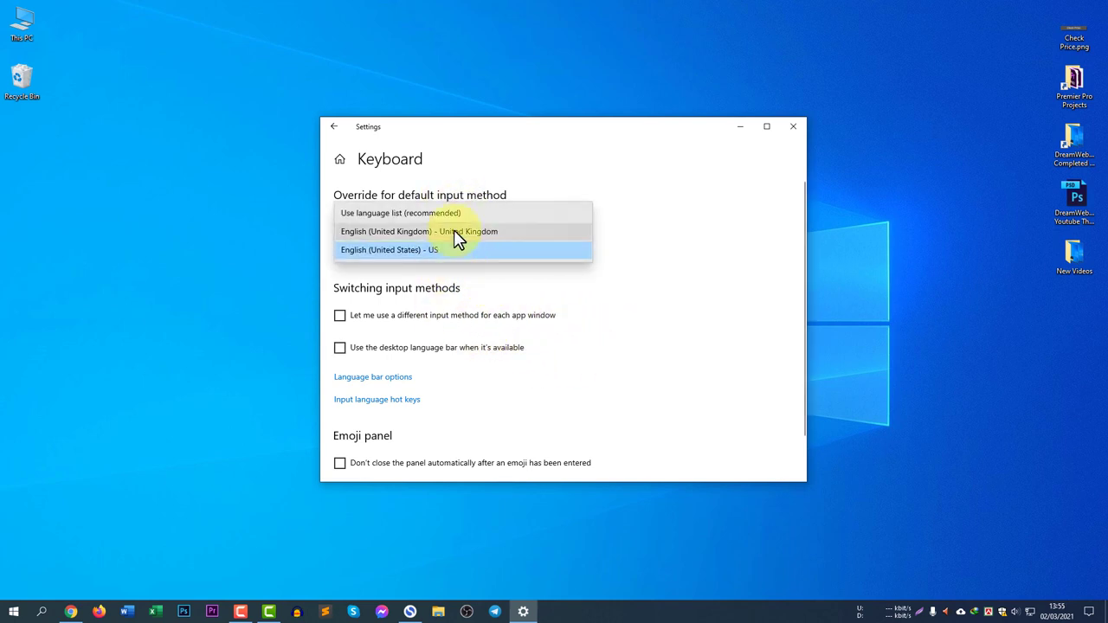
left_click(660, 313)
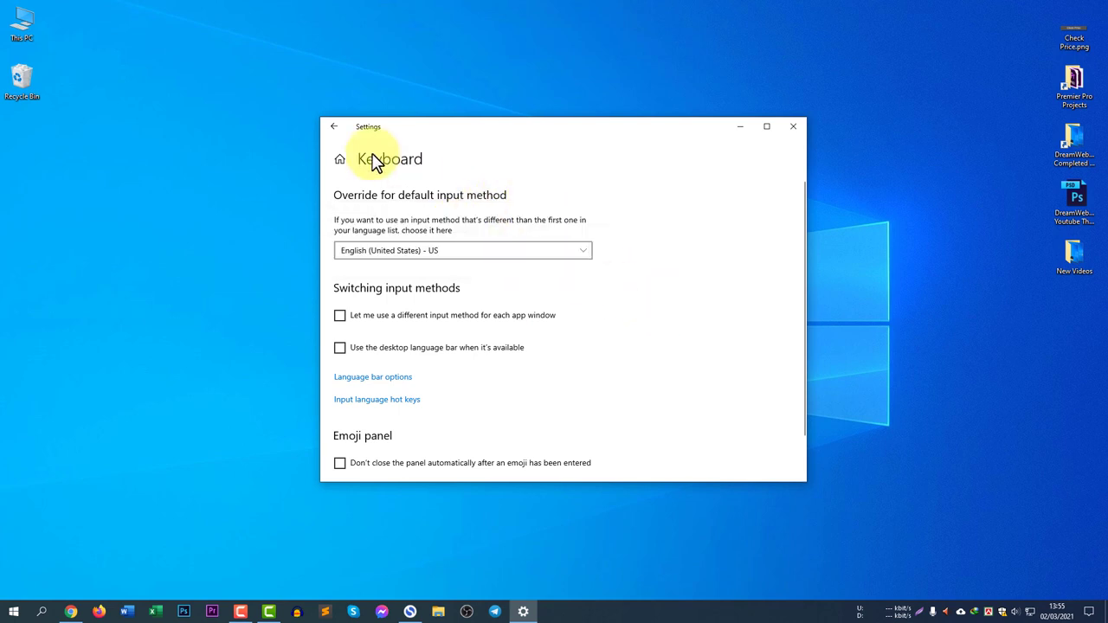
- Return to the Language page and close the Settings window
left_click(334, 126)
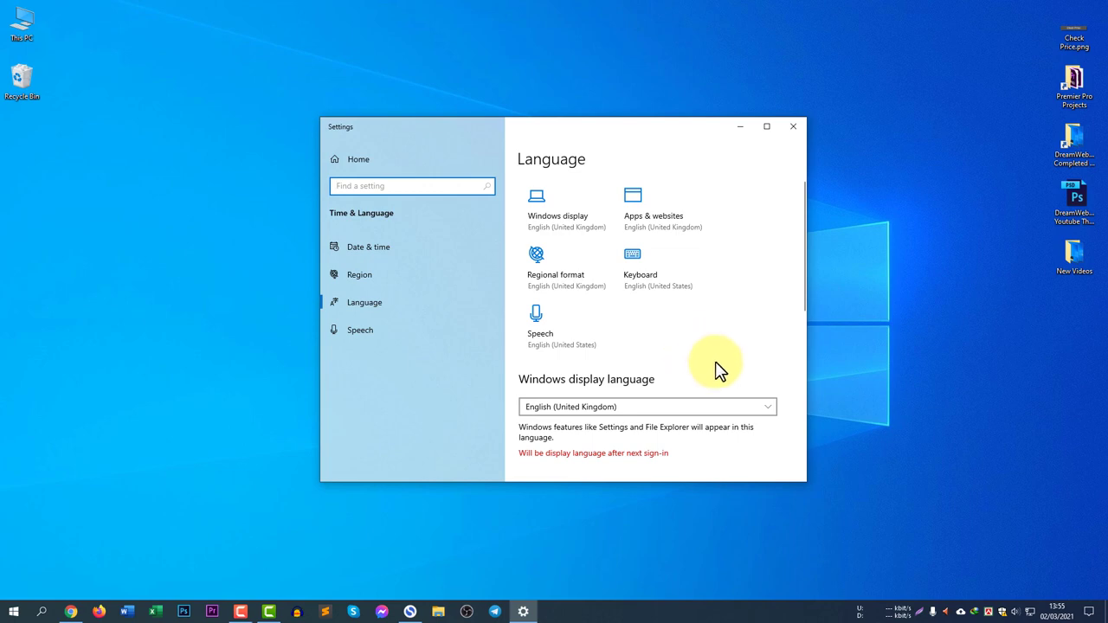
scroll(719, 372, "down", 5)
scroll(725, 396, "up", 5)
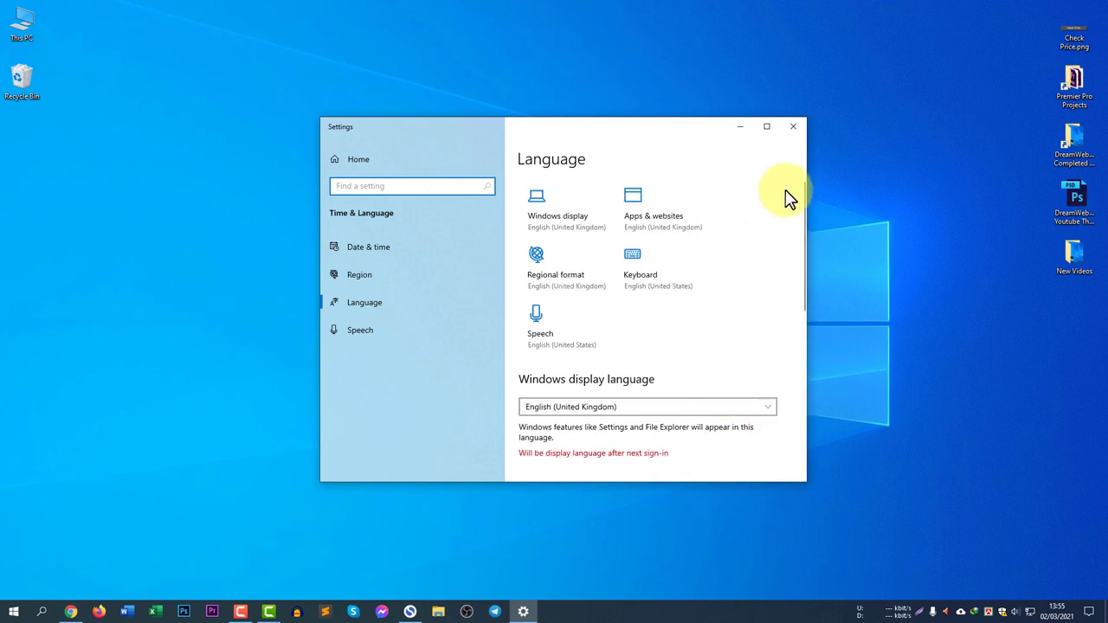
left_click(791, 127)
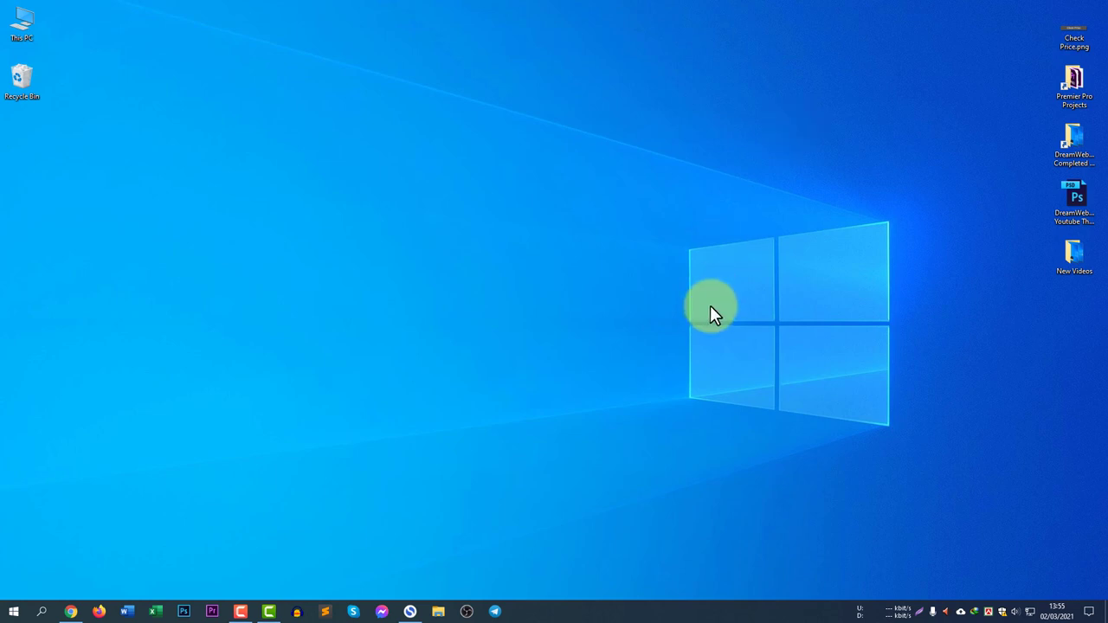